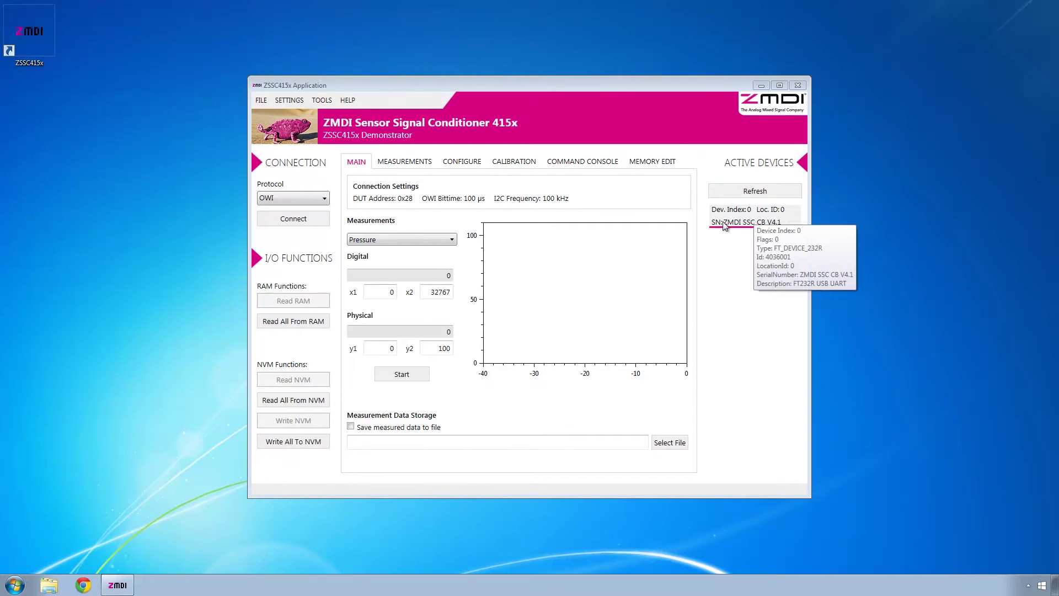
Refresh the device list so the ZMDI SSC CB V4.1 board shows under Active Devices (OWI)
{"action": "mouse_move", "coordinate": [783, 228]}
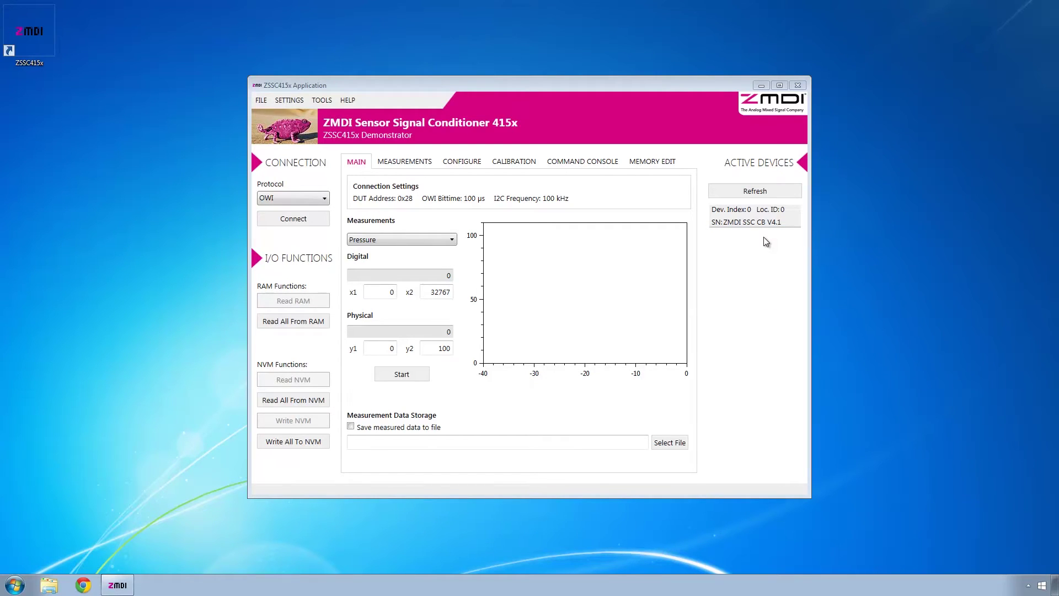
Load the GUI configuration file ZSSC4151.cfgx and confirm replacing the current settings
{"action": "left_click", "coordinate": [260, 102]}
{"action": "left_click", "coordinate": [278, 127]}
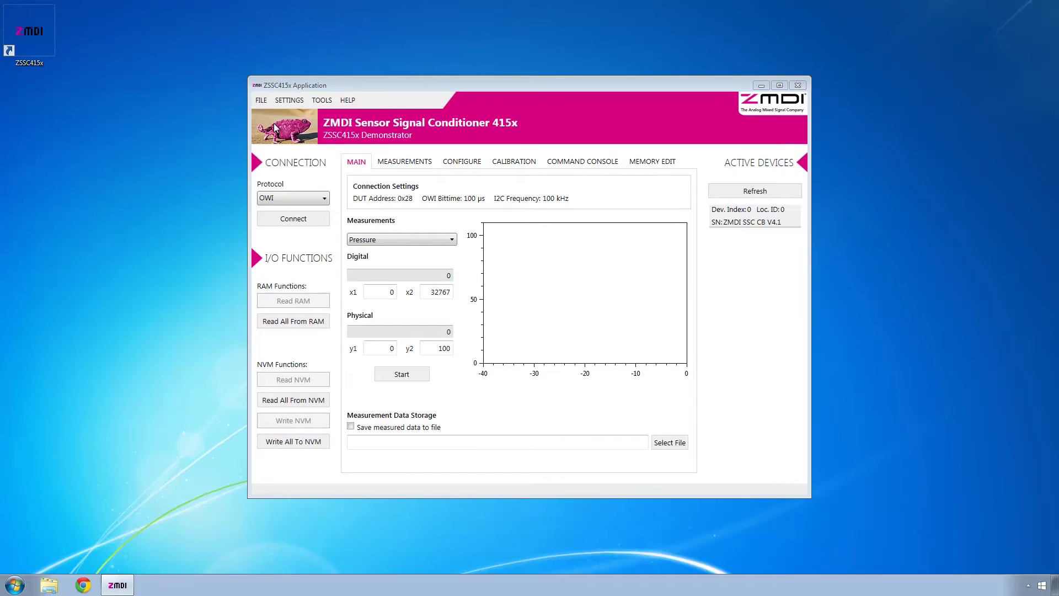
{"action": "left_click", "coordinate": [422, 179]}
{"action": "left_click", "coordinate": [680, 372]}
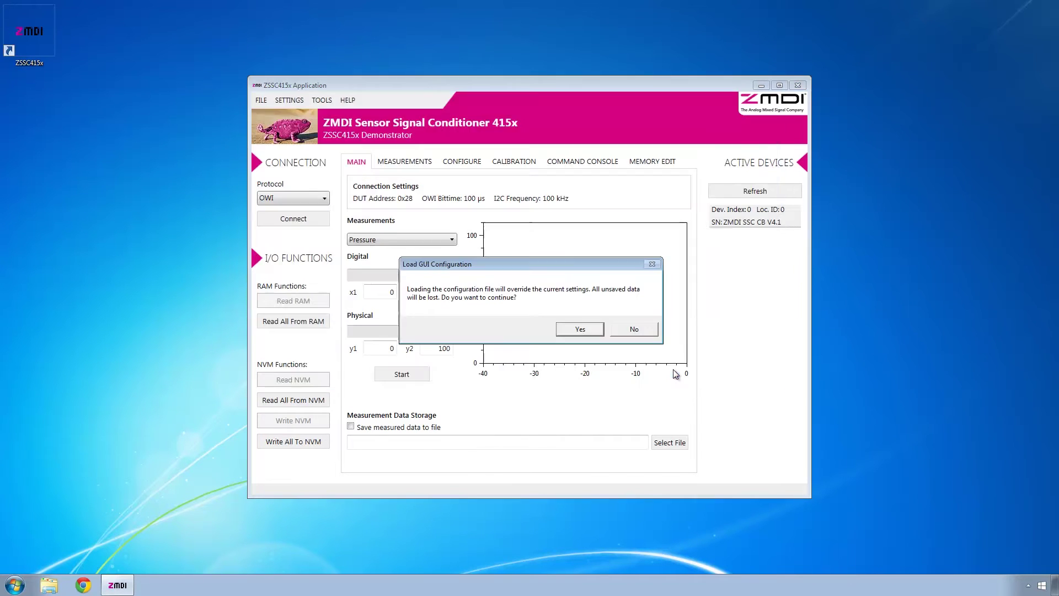
{"action": "left_click", "coordinate": [563, 328]}
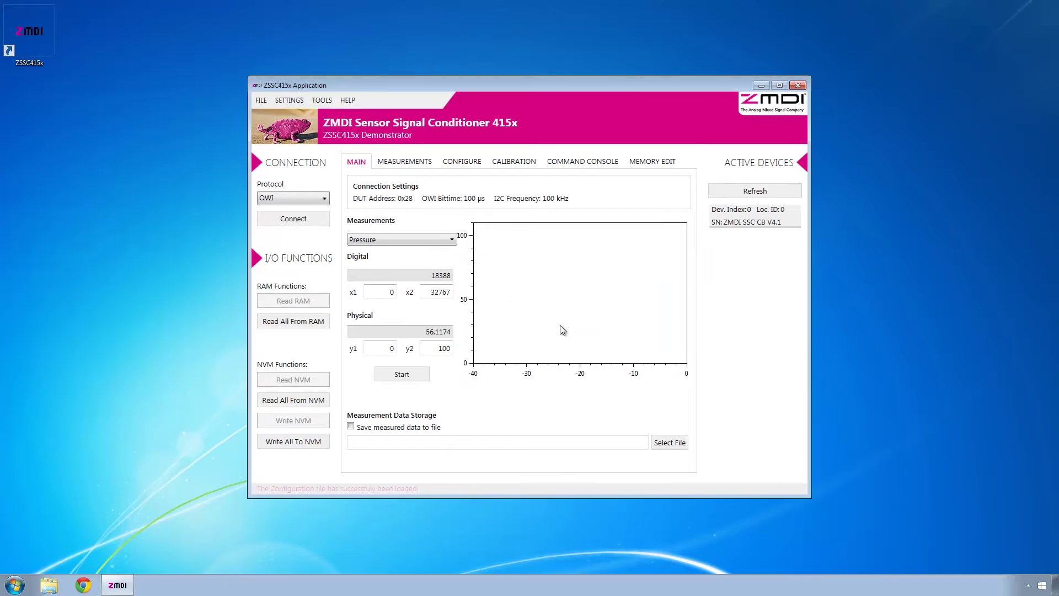
Load the NVM dump zssc4151_nvm.dmpx and confirm writing it to NVM
{"action": "left_click", "coordinate": [262, 100]}
{"action": "left_click", "coordinate": [284, 153]}
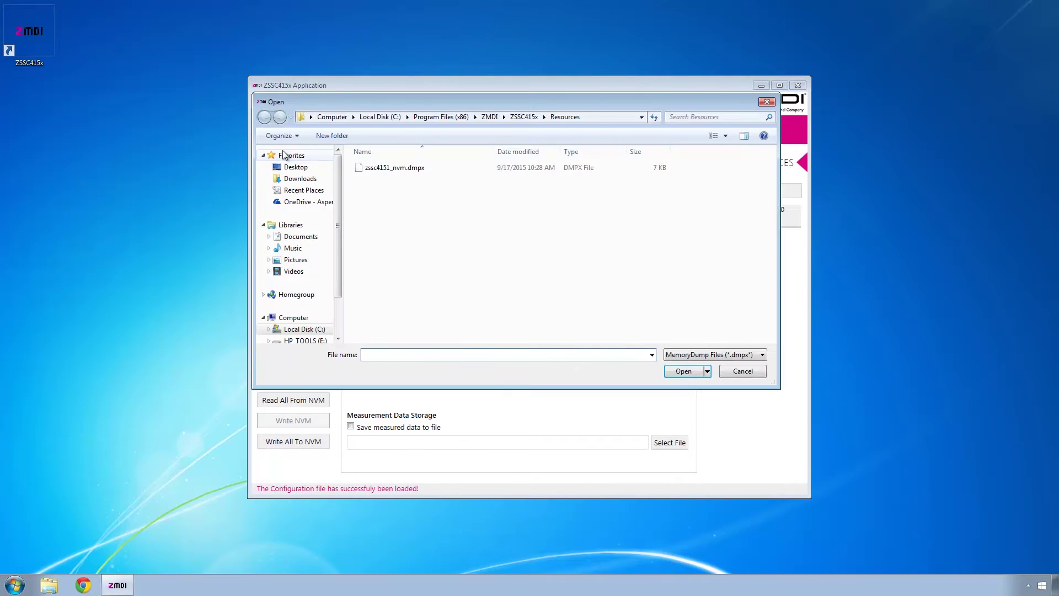
{"action": "left_click", "coordinate": [409, 168]}
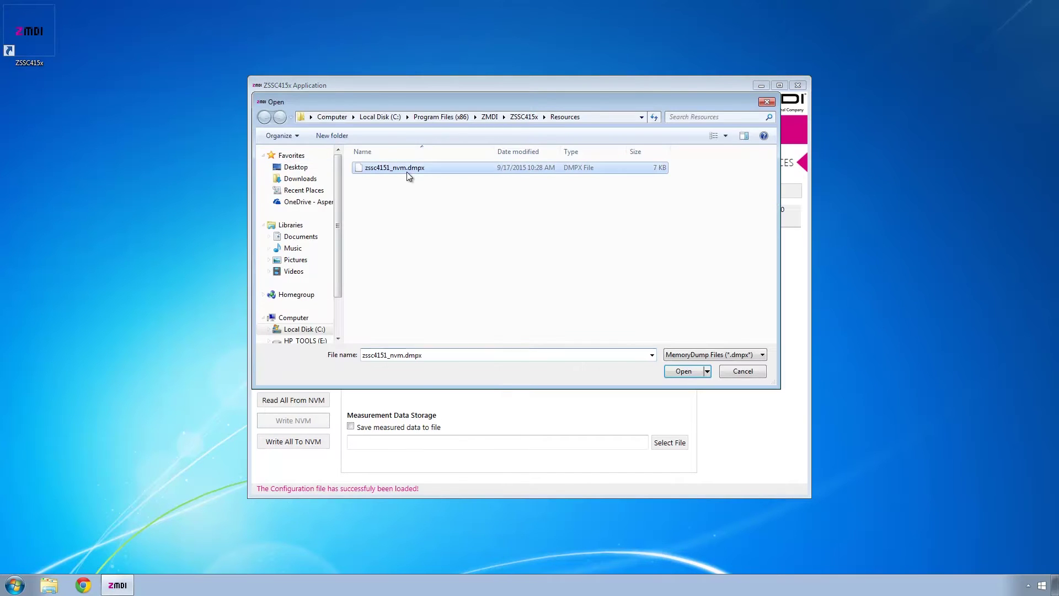
{"action": "left_click", "coordinate": [683, 371]}
{"action": "left_click", "coordinate": [560, 329]}
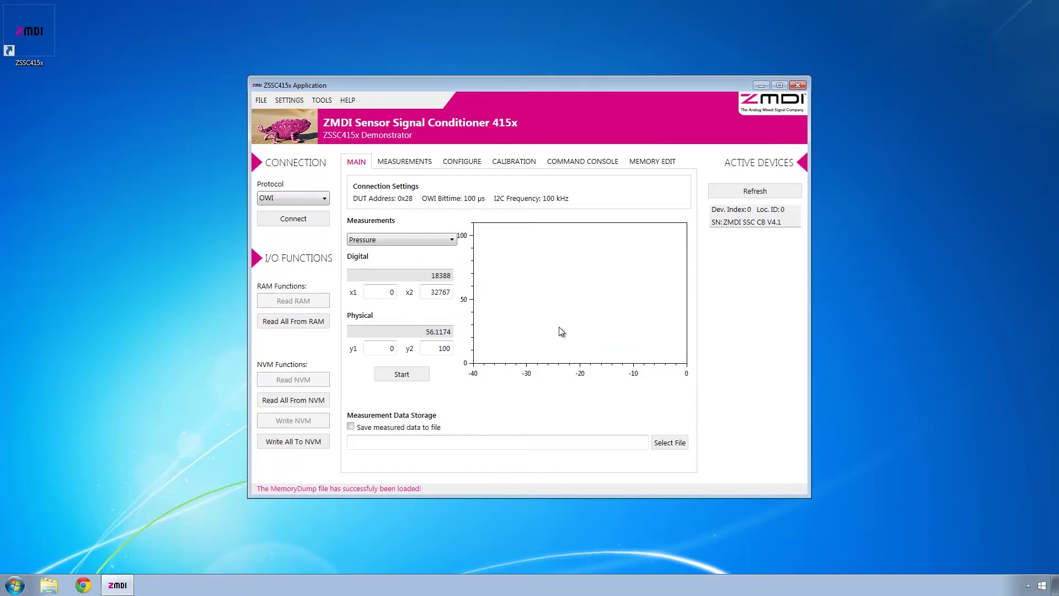
Connect to the board, start live measurement, and view Temperature then Pressure Raw readings
{"action": "left_click", "coordinate": [303, 441]}
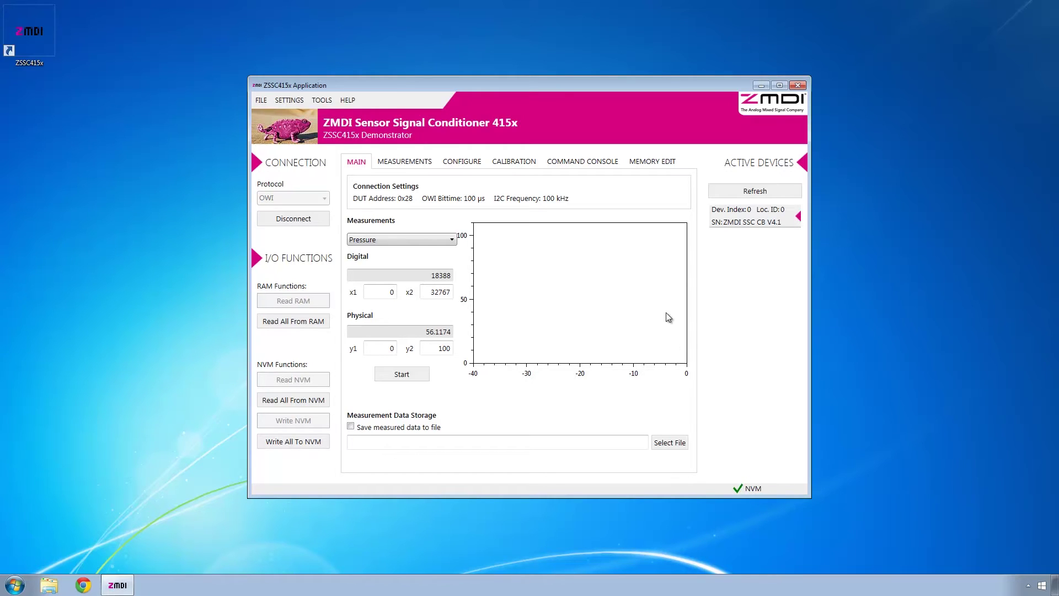
{"action": "left_click", "coordinate": [422, 374]}
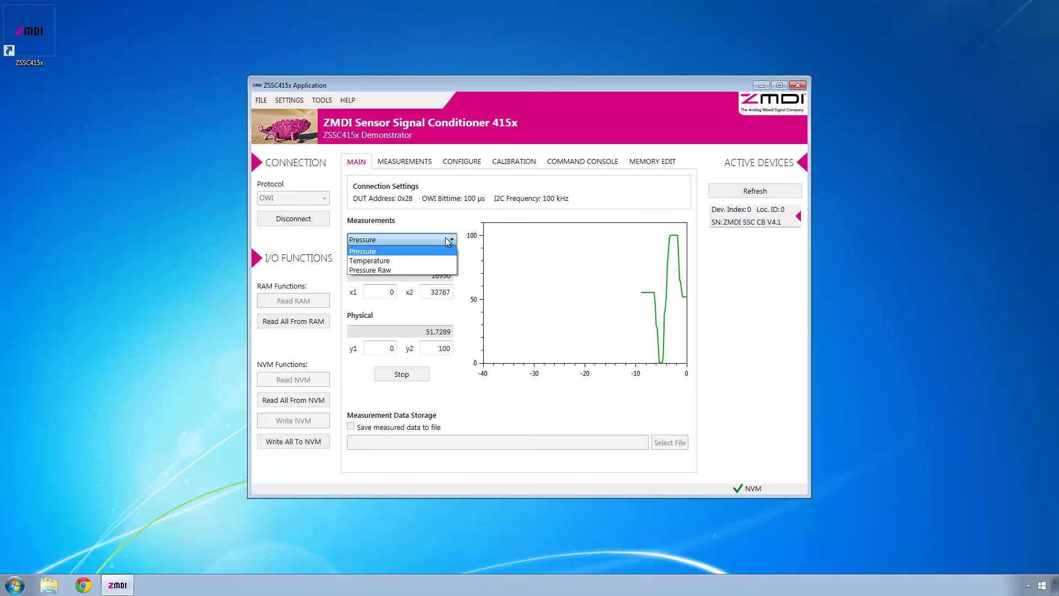
{"action": "left_click", "coordinate": [432, 258]}
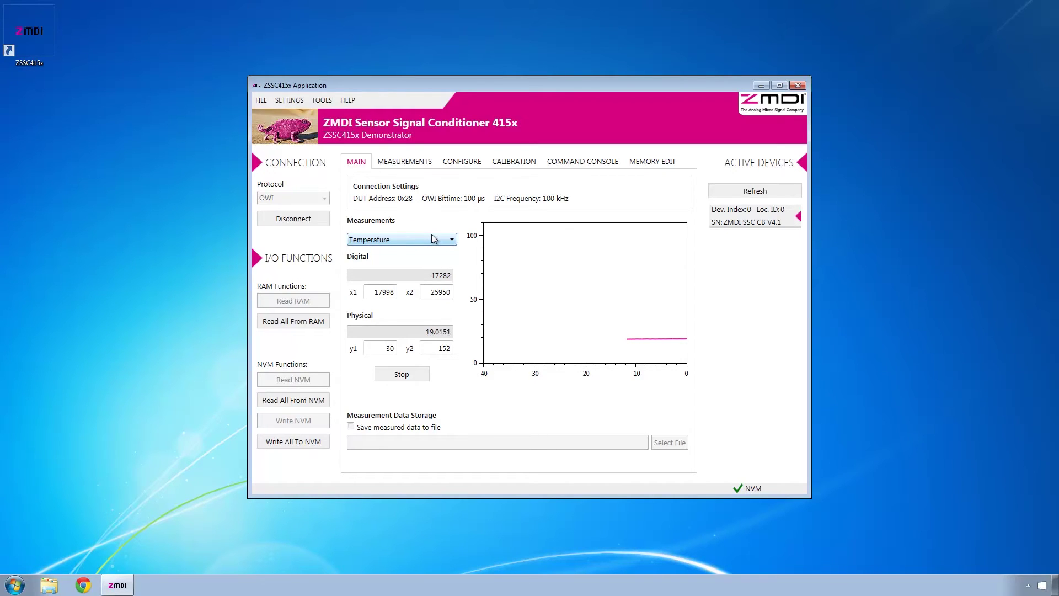
{"action": "left_click", "coordinate": [432, 240]}
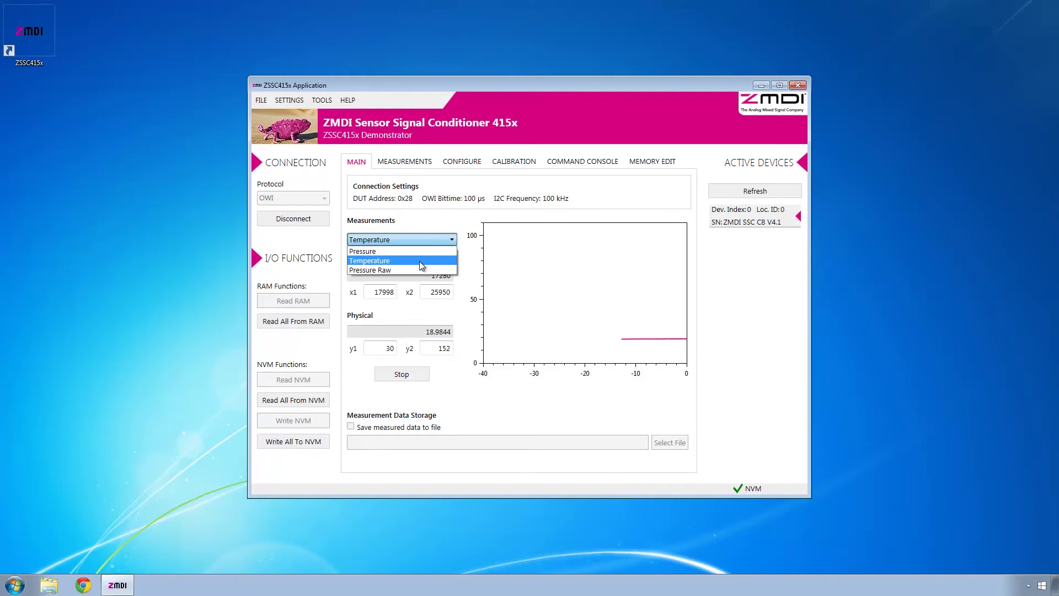
{"action": "left_click", "coordinate": [415, 267]}
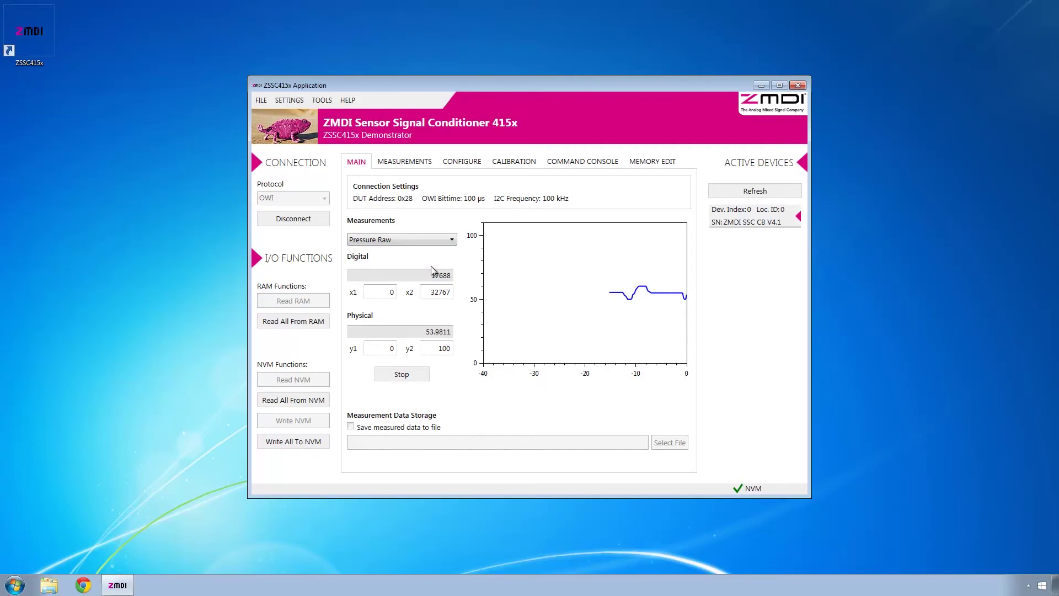
Acquire raw points 16390 and 19764 for 10%/90% targets, calculate linear coefficients, and write them to NVM
{"action": "left_click", "coordinate": [510, 165]}
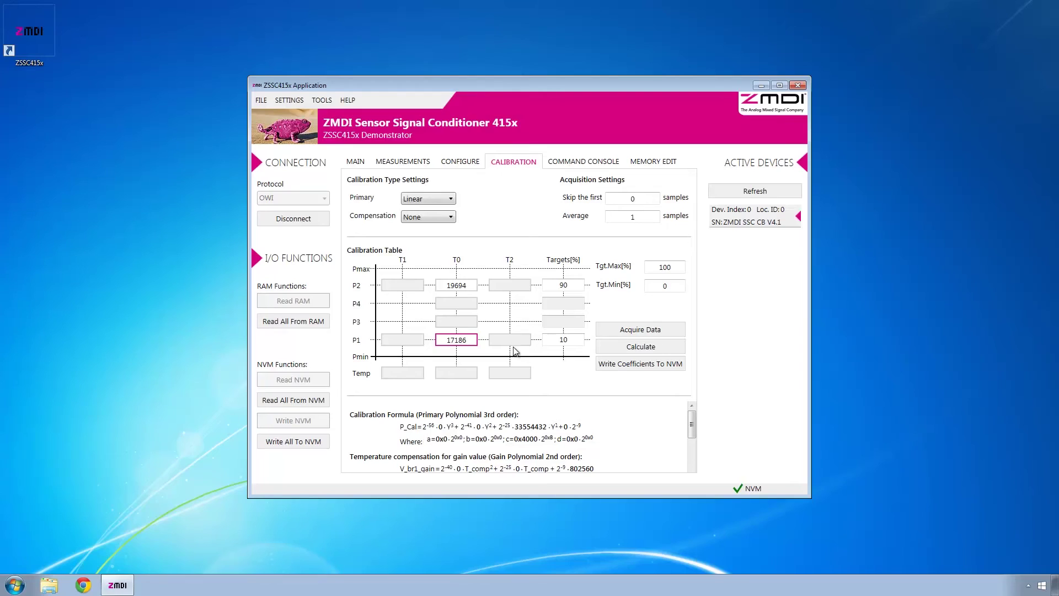
{"action": "left_click", "coordinate": [638, 334]}
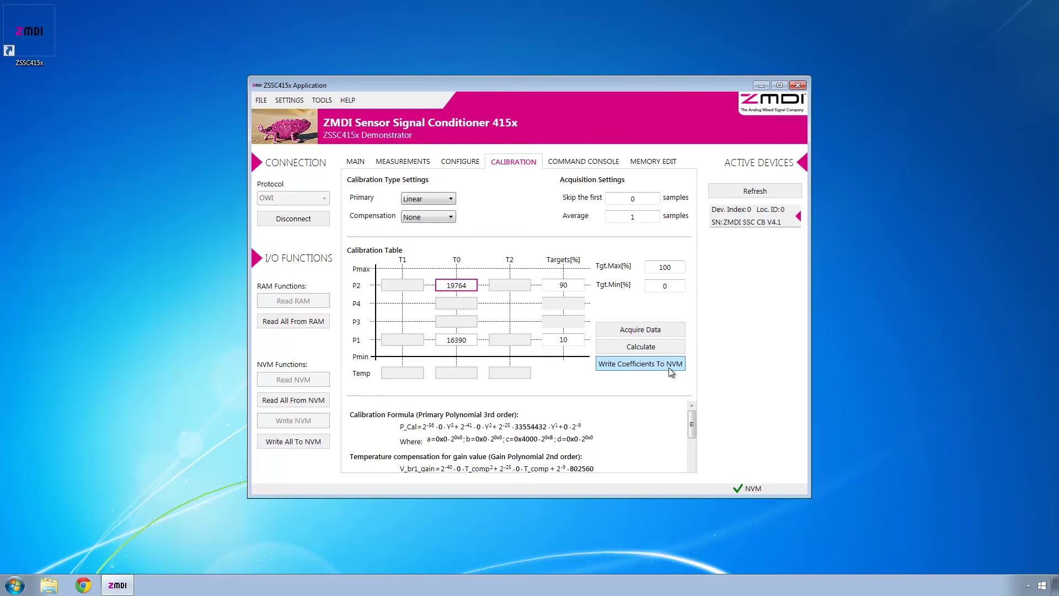
{"action": "left_click", "coordinate": [656, 349]}
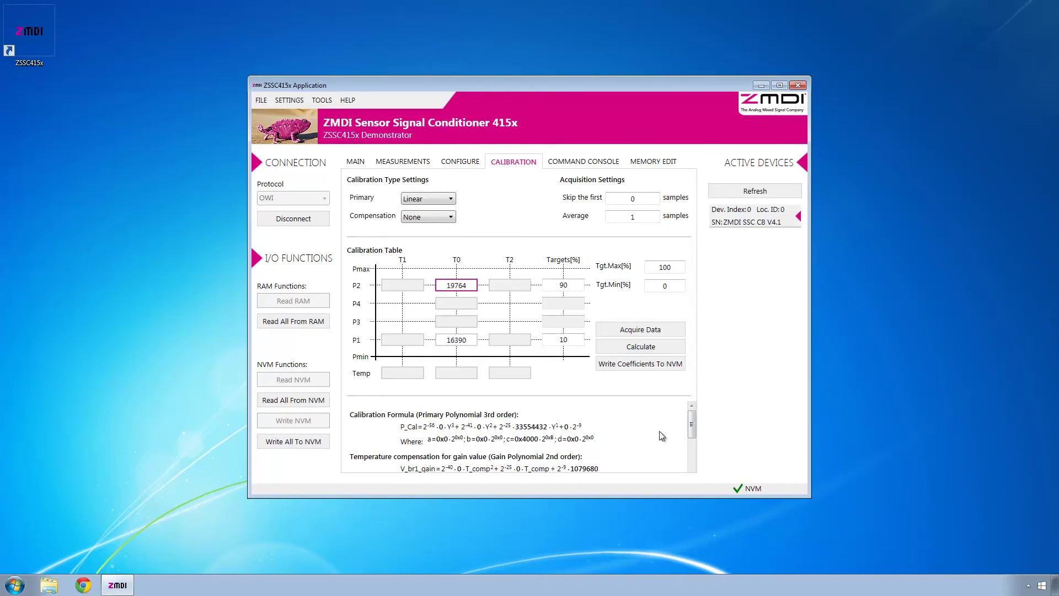
{"action": "scroll", "coordinate": [691, 425], "scroll_direction": "down", "scroll_amount": 2}
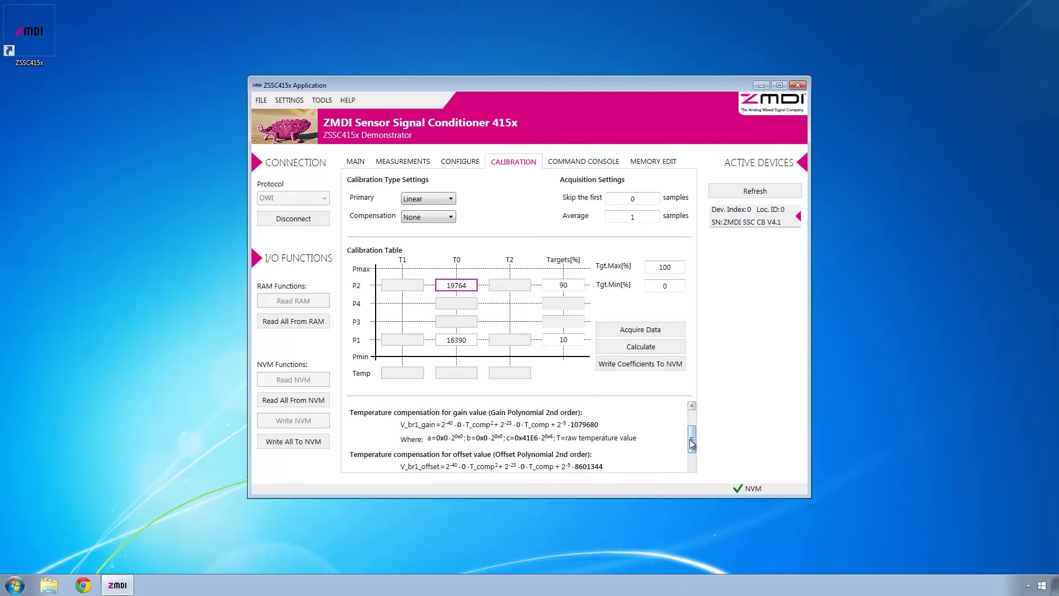
{"action": "left_click_drag", "start_coordinate": [692, 443], "coordinate": [693, 467]}
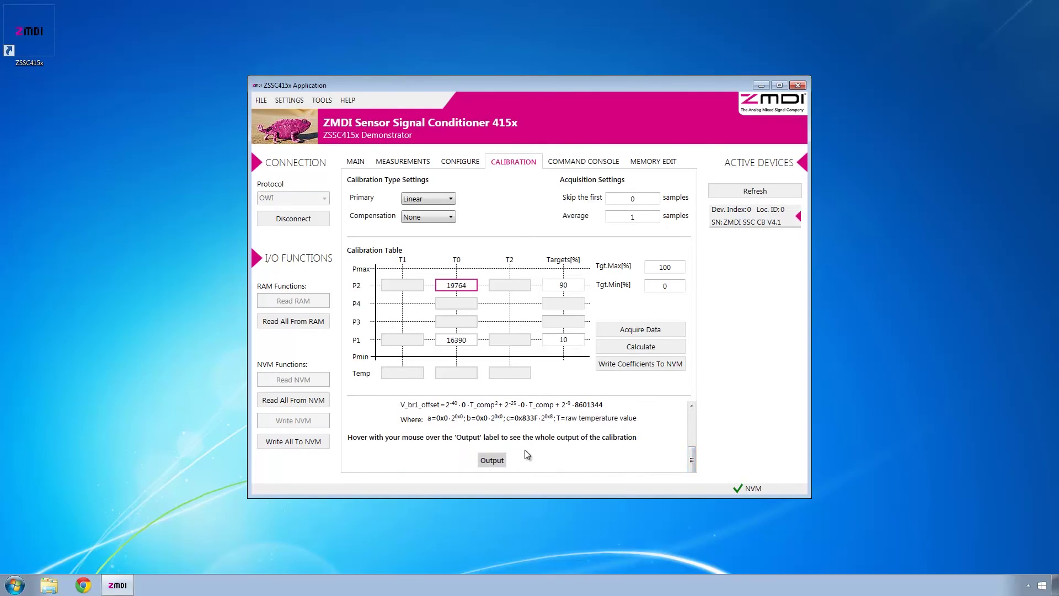
{"action": "mouse_move", "coordinate": [494, 462]}
{"action": "left_click", "coordinate": [671, 366]}
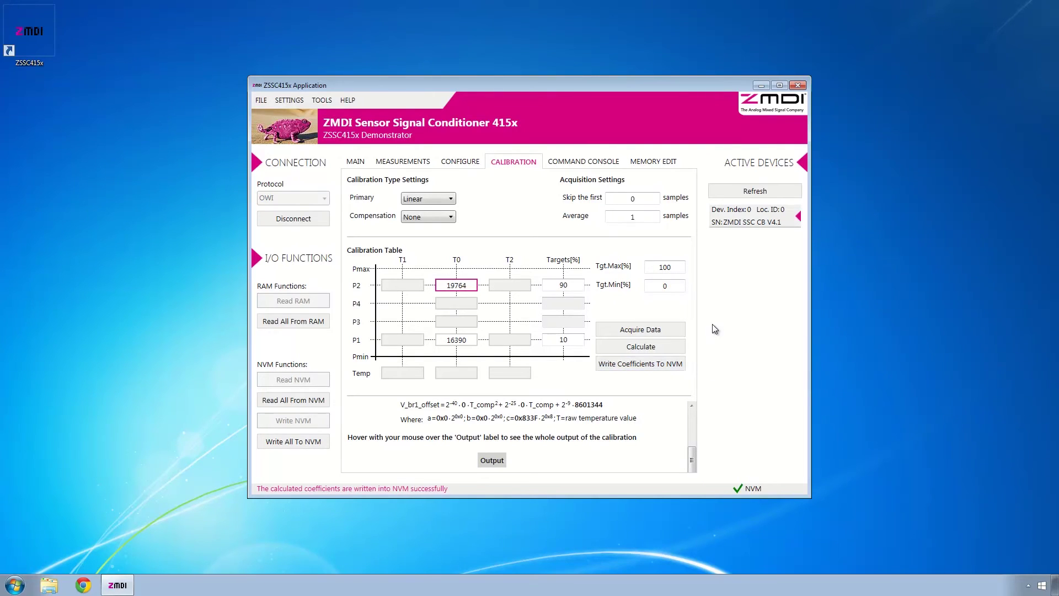
Verify the calibrated pressure by running live measurements on MAIN, rechecking the calibration table between runs
{"action": "left_click", "coordinate": [354, 162]}
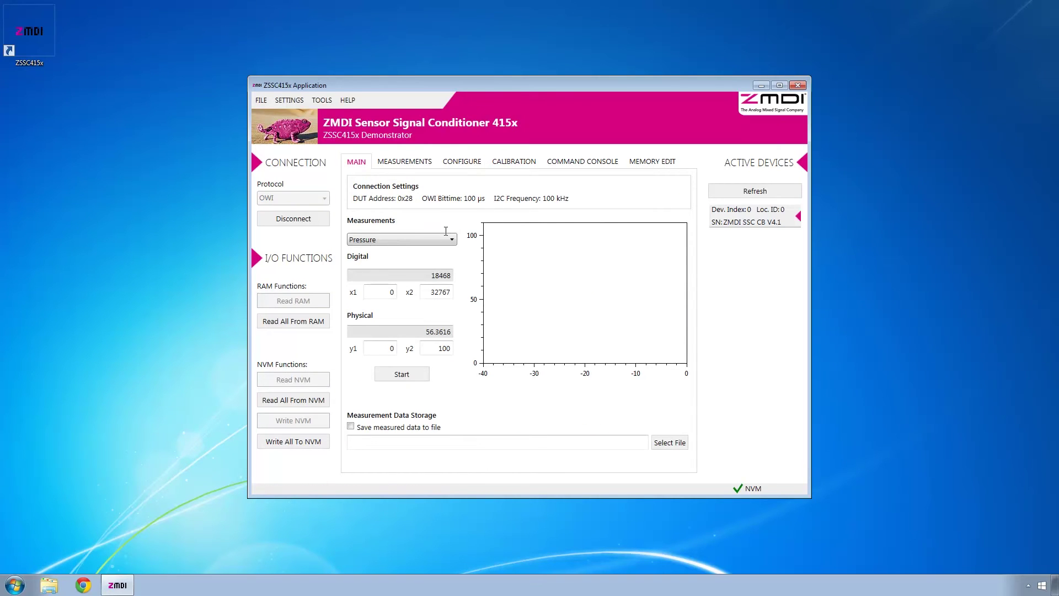
{"action": "left_click", "coordinate": [401, 374]}
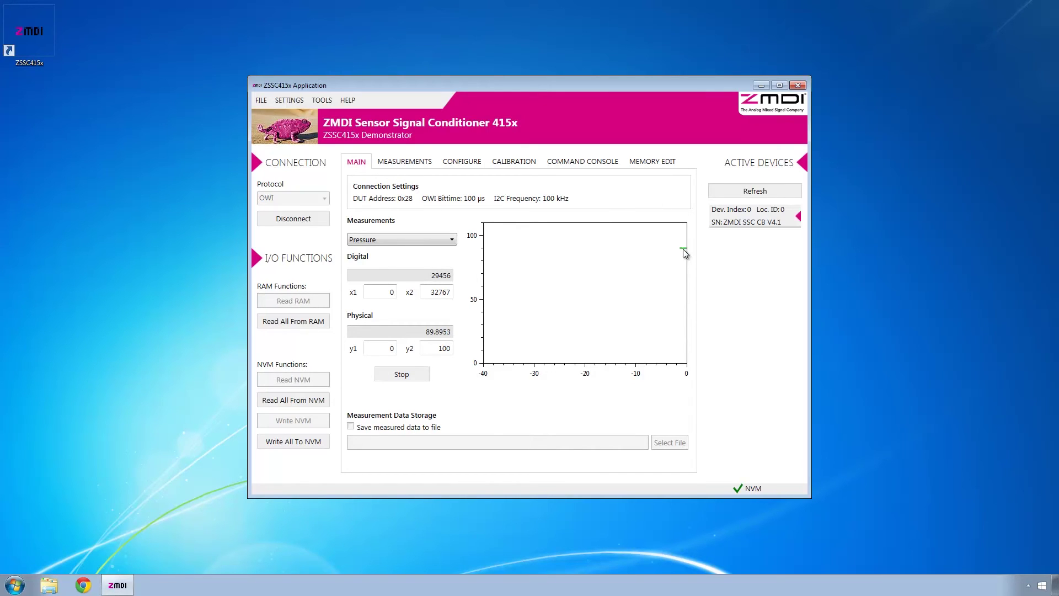
{"action": "left_click", "coordinate": [515, 163]}
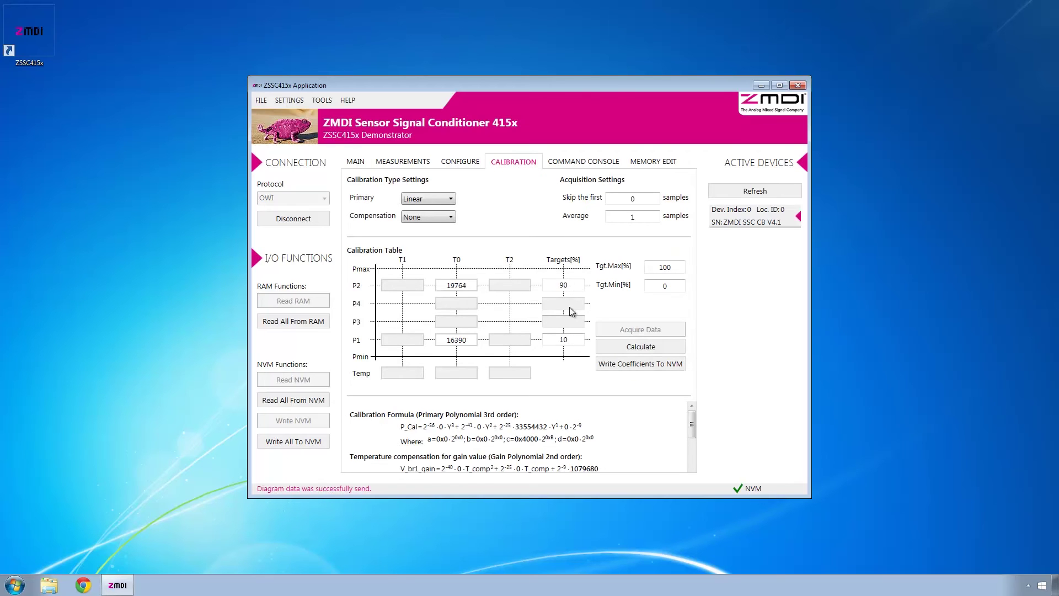
{"action": "left_click", "coordinate": [355, 163]}
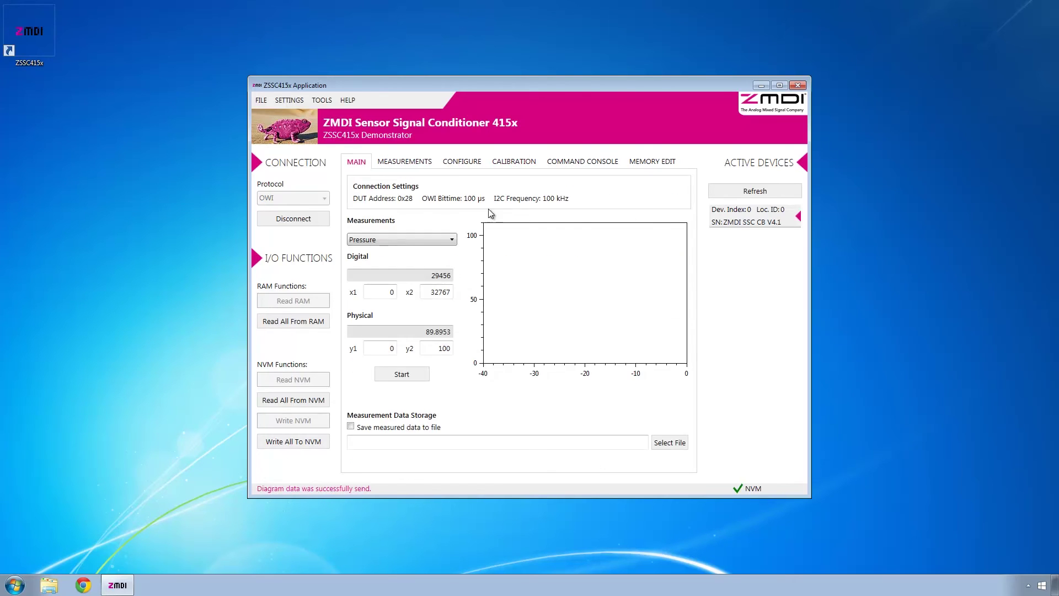
{"action": "left_click", "coordinate": [379, 378]}
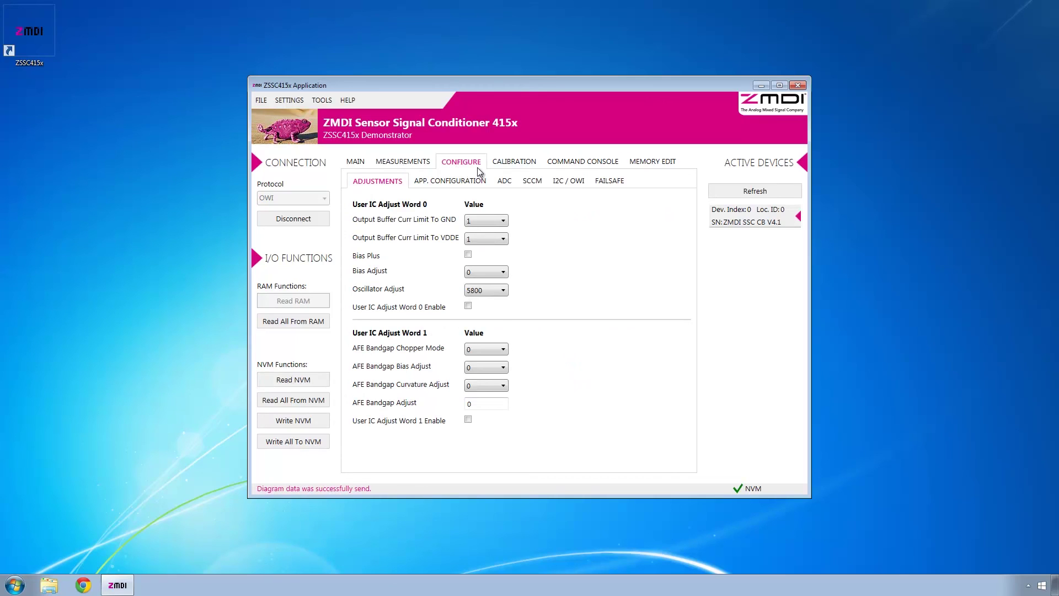
Review the App. Configuration, ADC, SCCM and I2C / OWI pages, then return to MAIN
{"action": "left_click", "coordinate": [476, 181]}
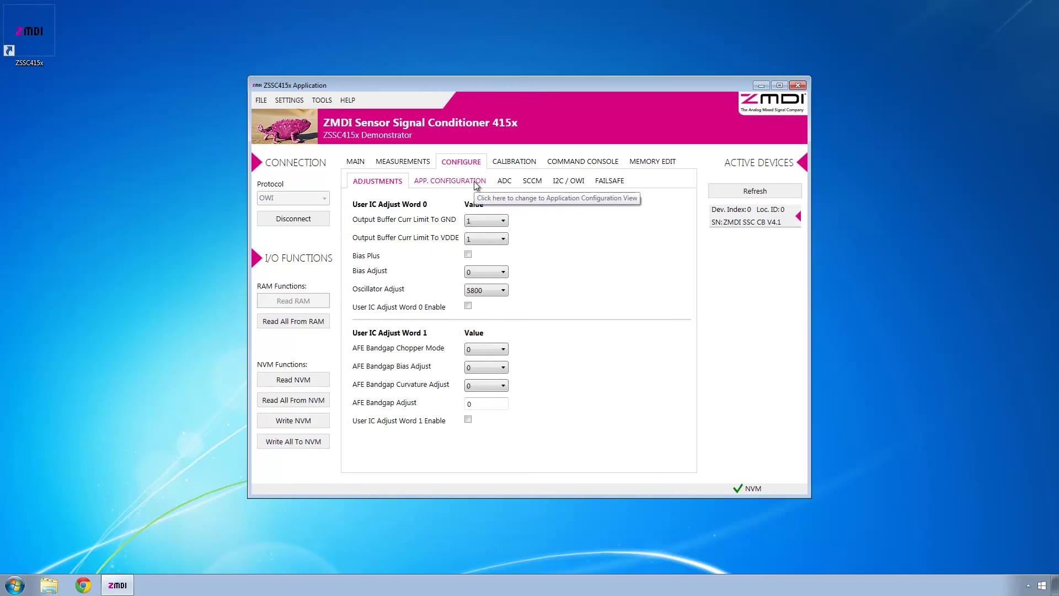
{"action": "left_click", "coordinate": [503, 186]}
{"action": "left_click", "coordinate": [528, 183]}
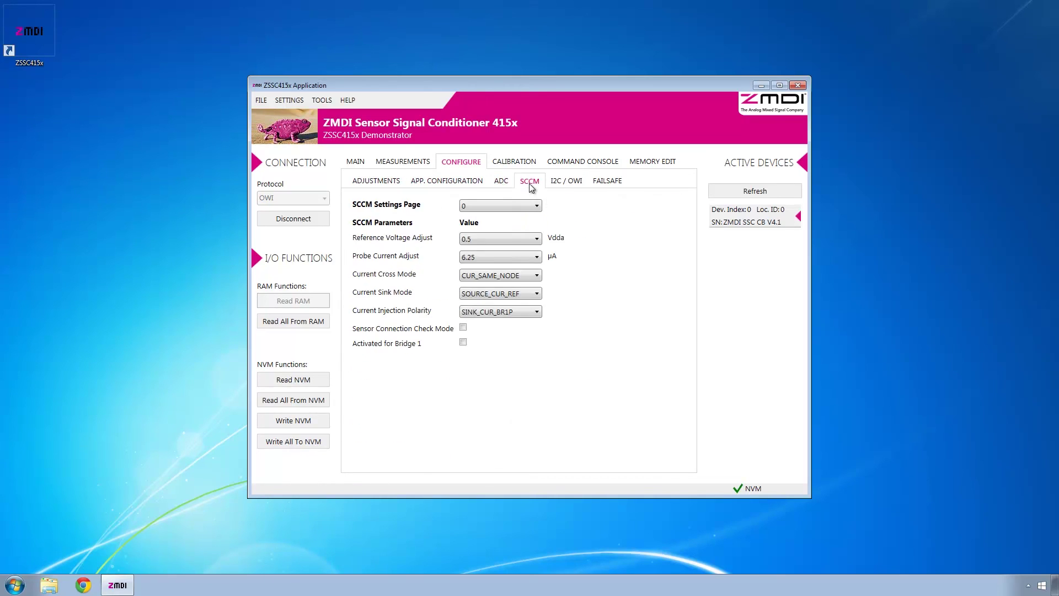
{"action": "left_click", "coordinate": [558, 183]}
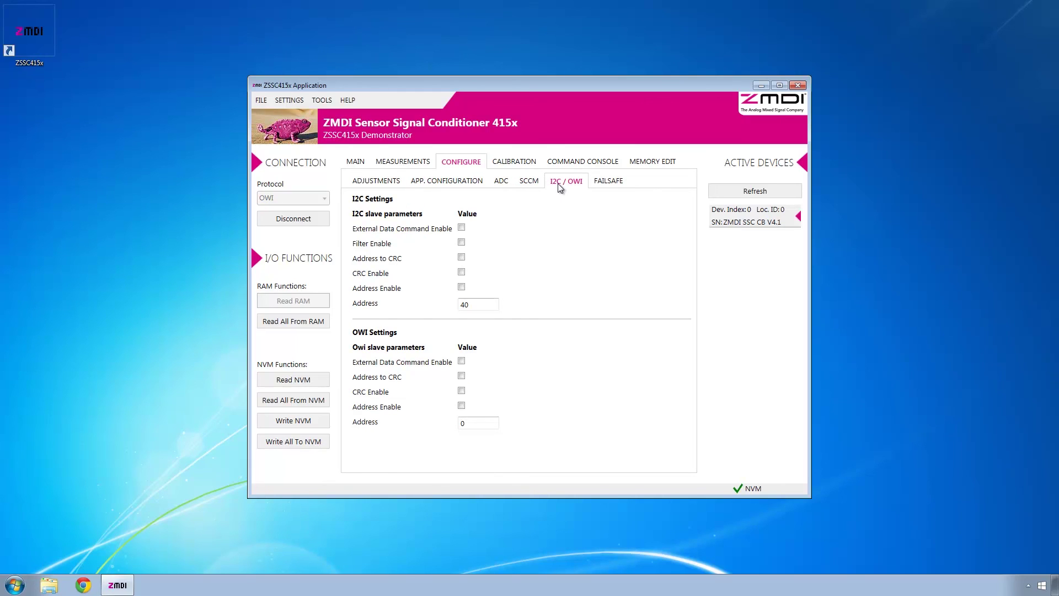
{"action": "left_click", "coordinate": [355, 161]}
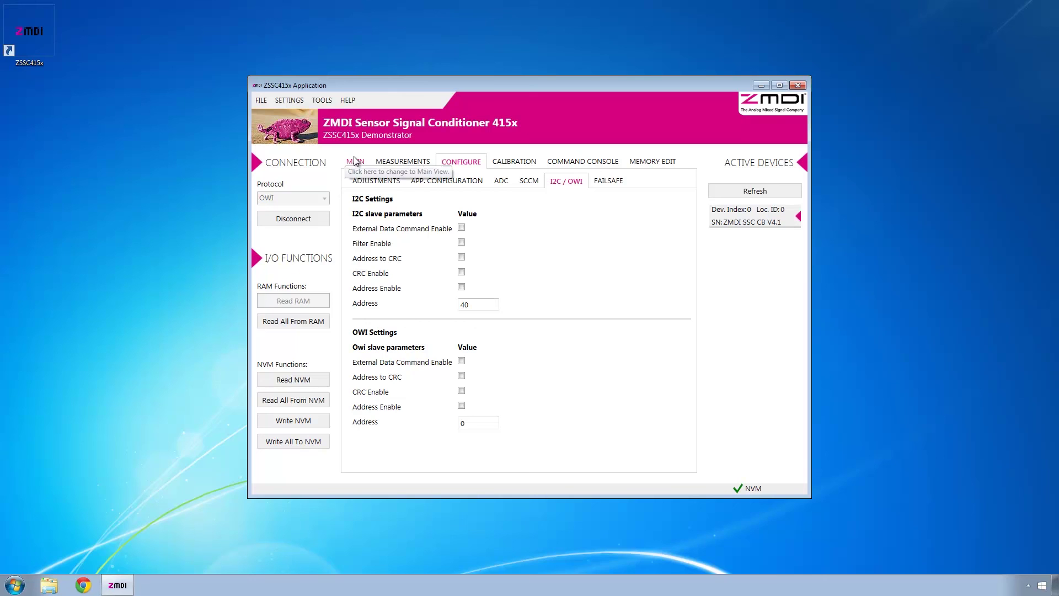